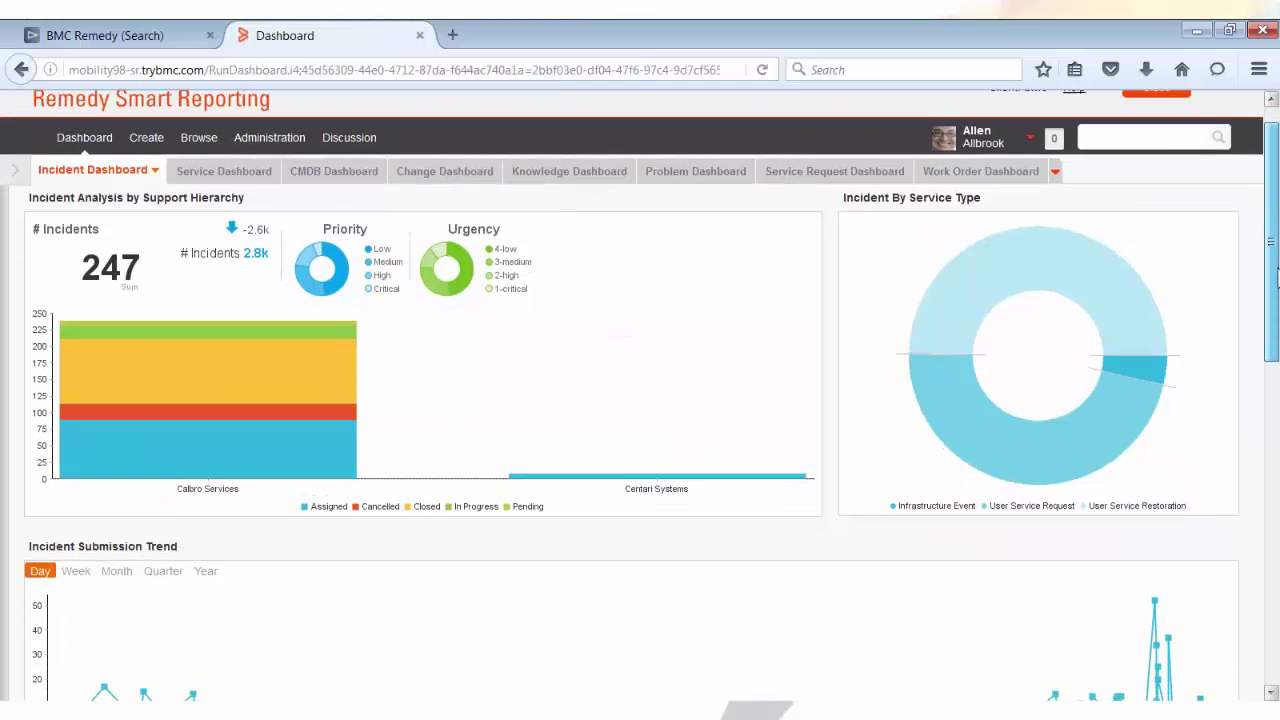
# - Look through the charts on the existing Incident Dashboard and Problem Dashboard
pyautogui.scroll(-3, 1208, 392)
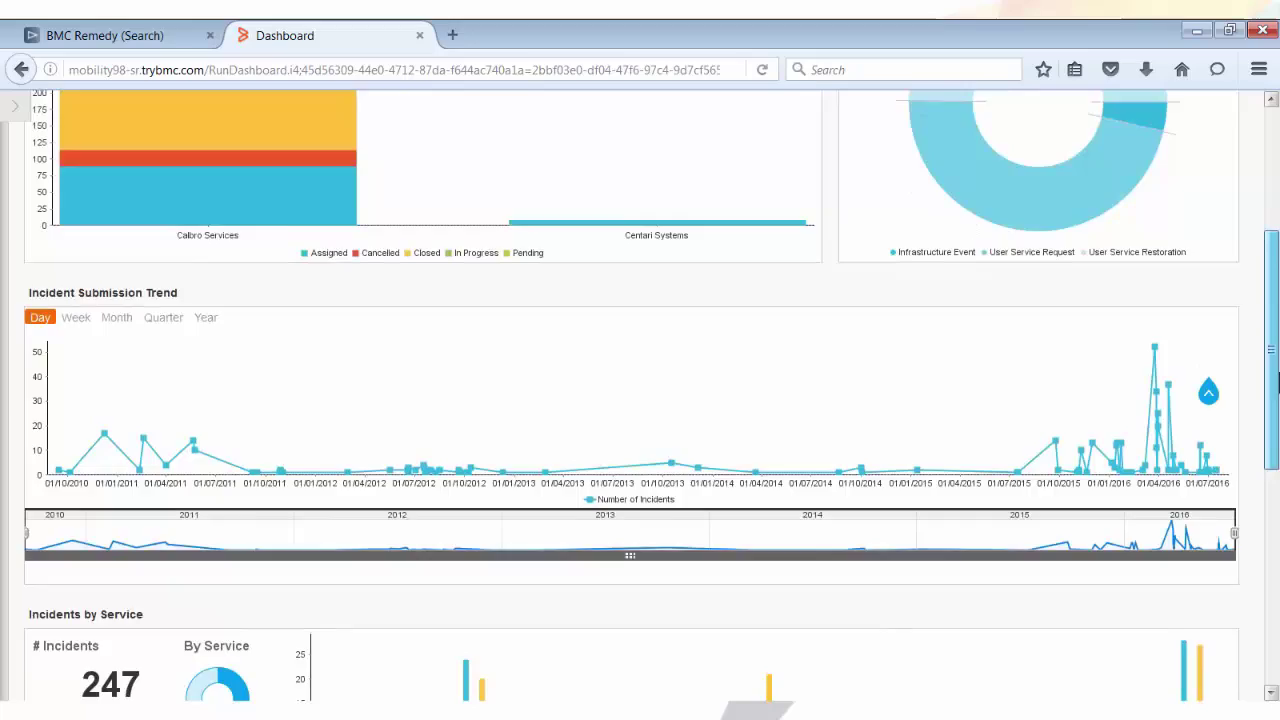
pyautogui.moveTo(1276, 410); pyautogui.dragTo(1276, 600)
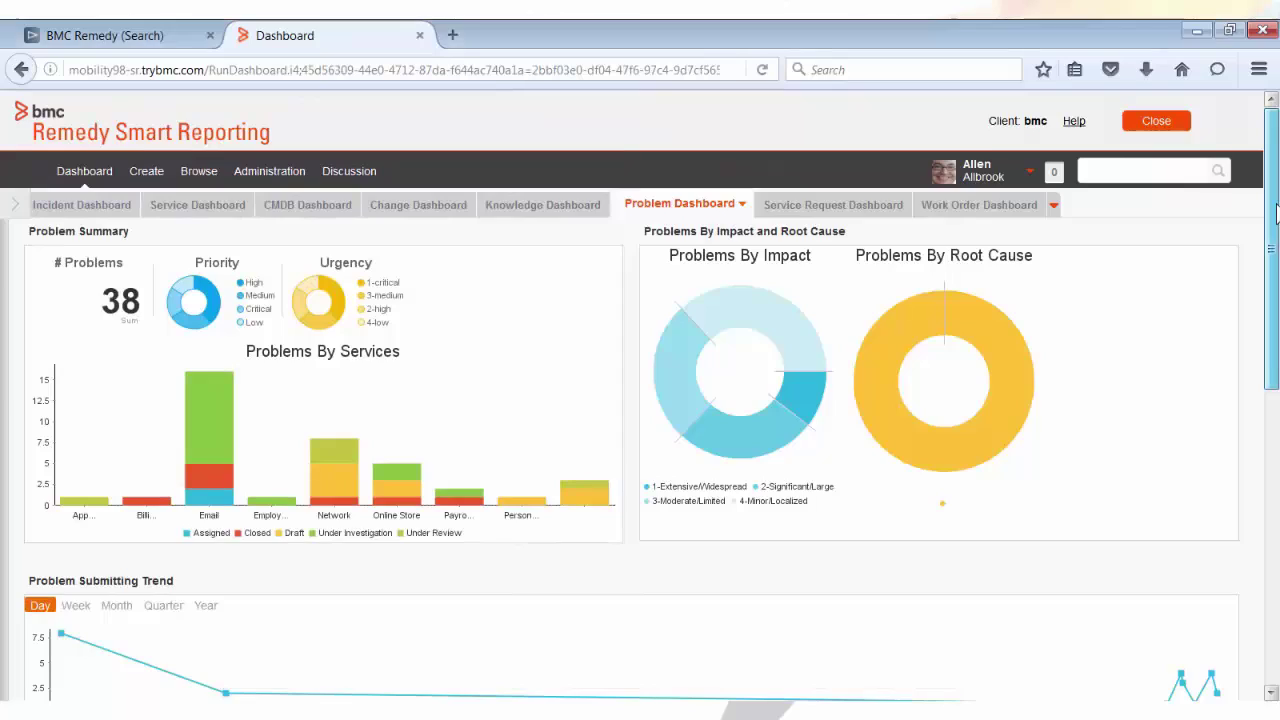
pyautogui.moveTo(1276, 210); pyautogui.dragTo(1272, 537)
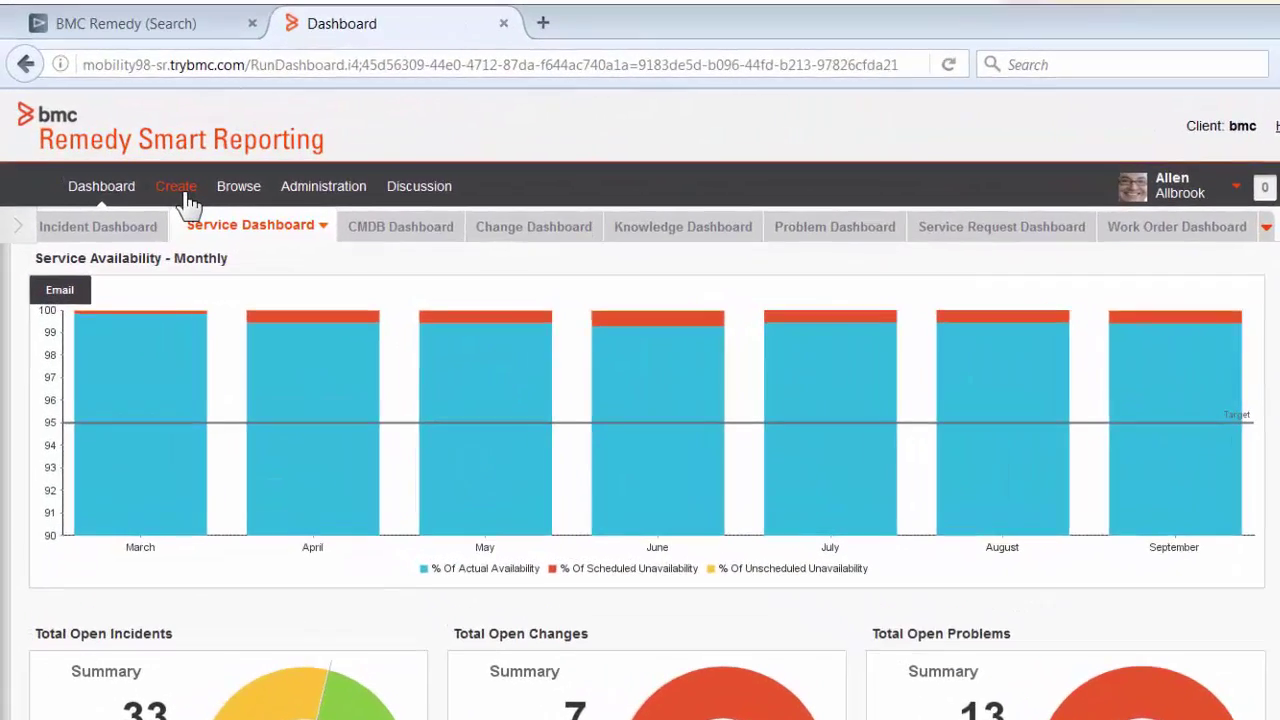
# - Create a new standard dashboard tab
pyautogui.click(166, 184)
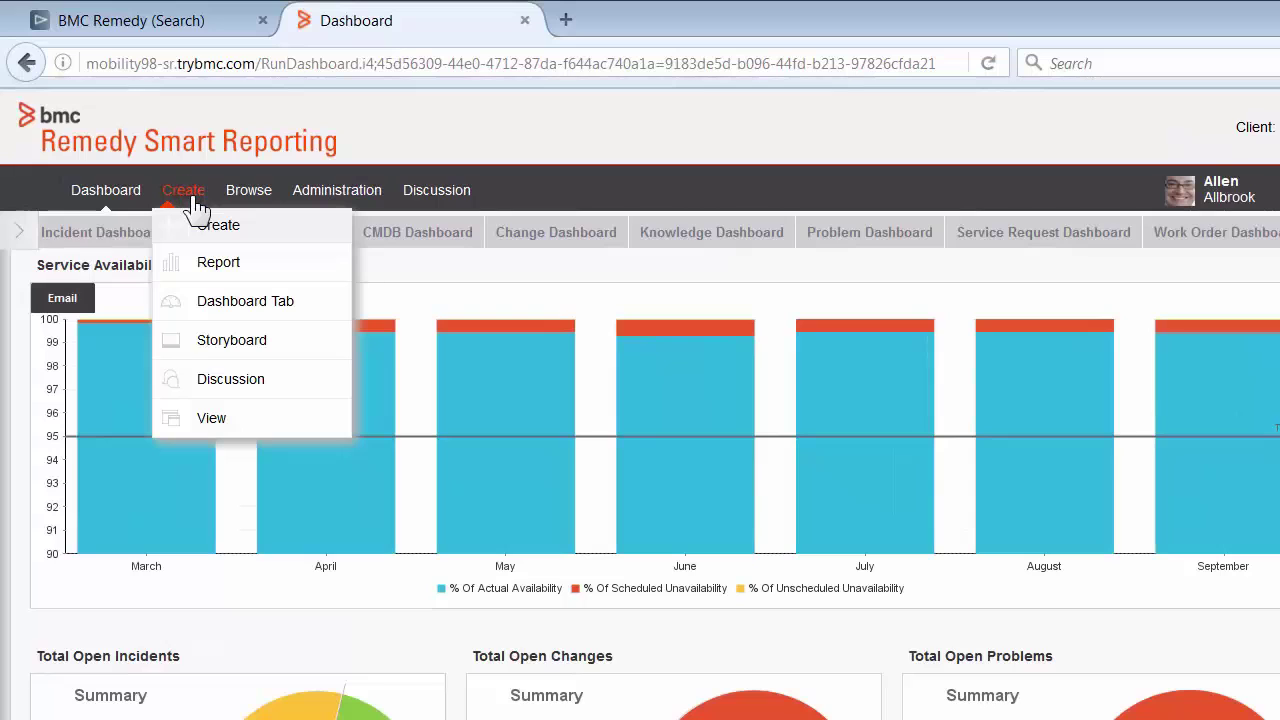
pyautogui.click(222, 306)
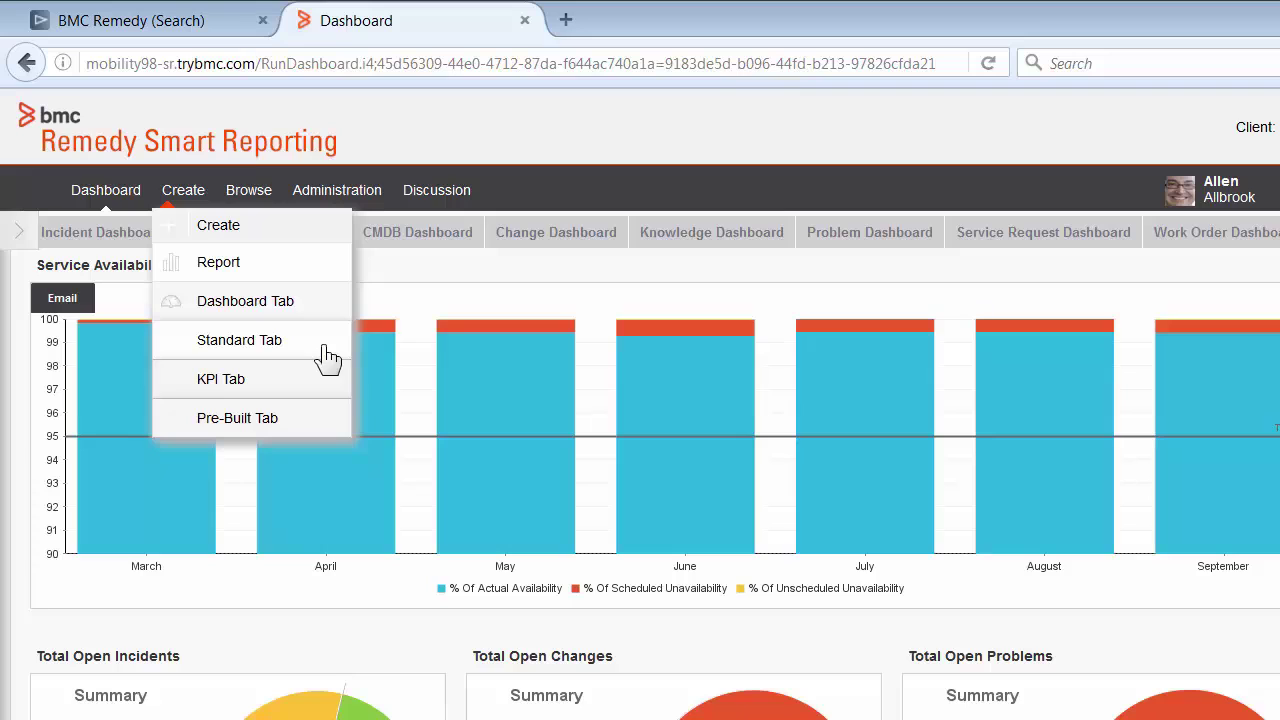
pyautogui.click(327, 358)
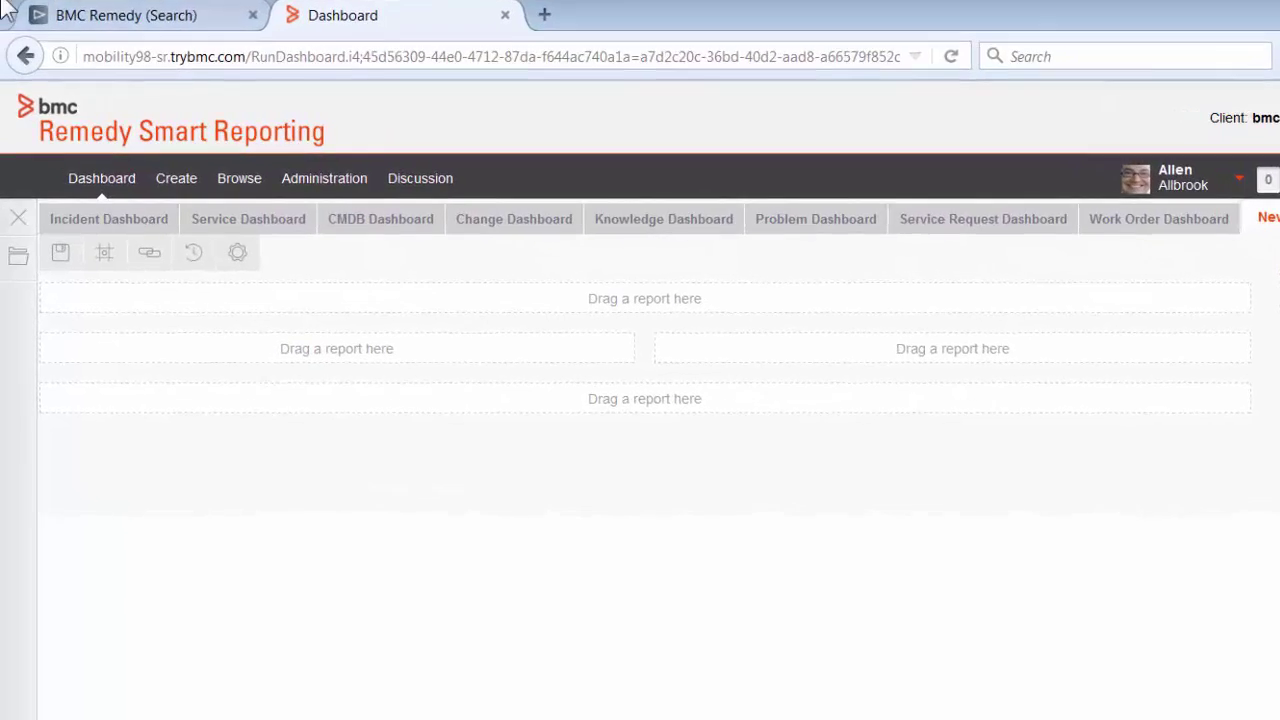
# - Find the "Incident Submission Trend" report and place it in the full-width area at the top of the new dashboard
pyautogui.click(18, 256)
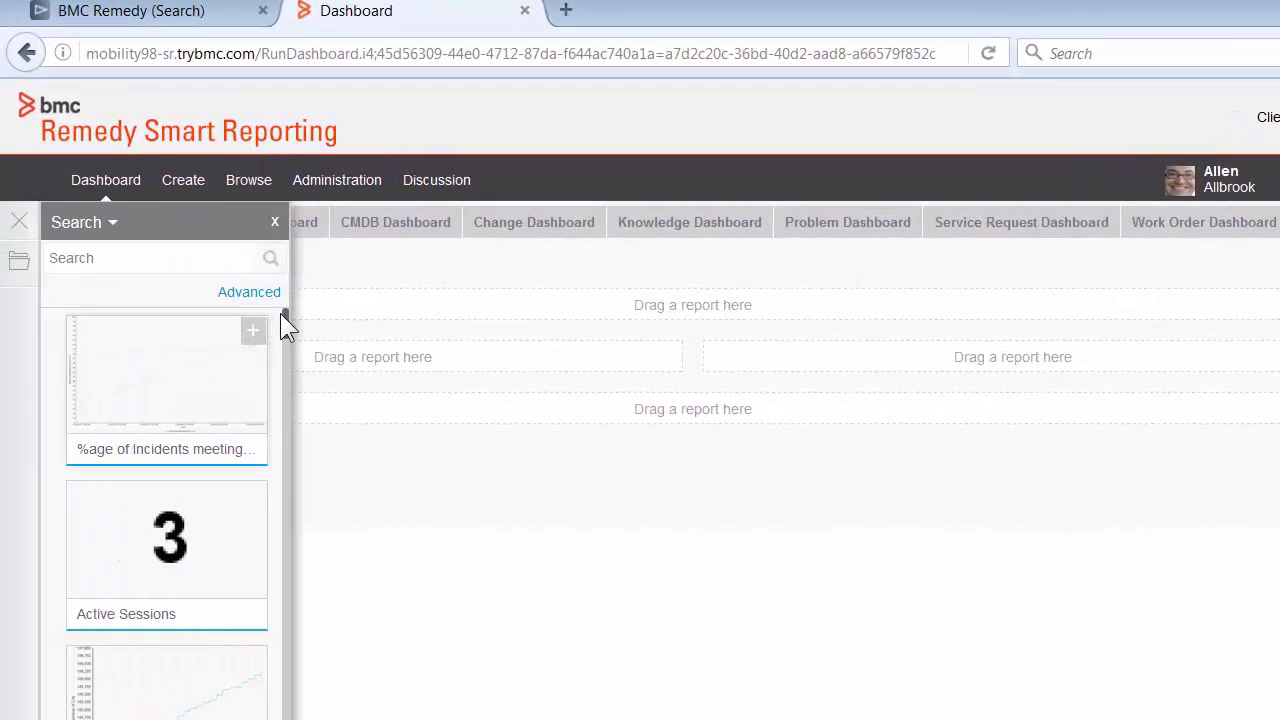
pyautogui.moveTo(282, 314)
pyautogui.mouseDown()
pyautogui.moveTo(284, 364)
pyautogui.moveTo(280, 307)
pyautogui.mouseUp()
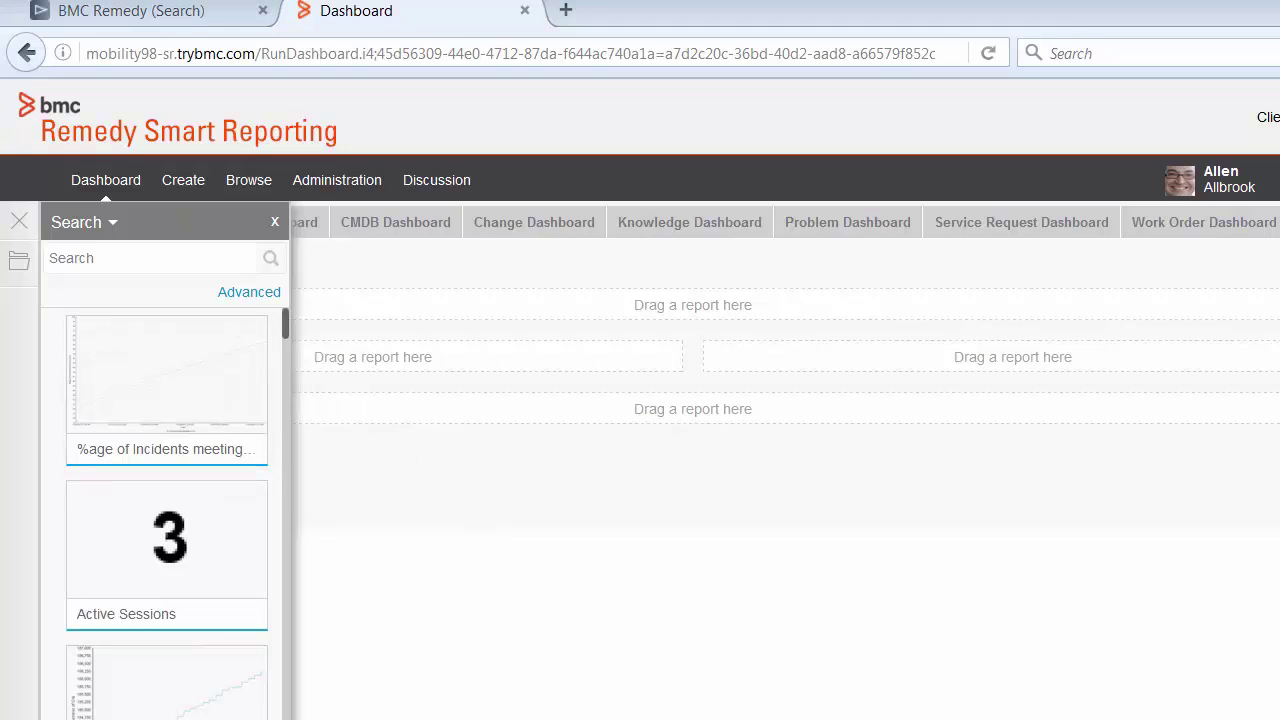
pyautogui.click(127, 257)
pyautogui.write('Incident Submission Trend')
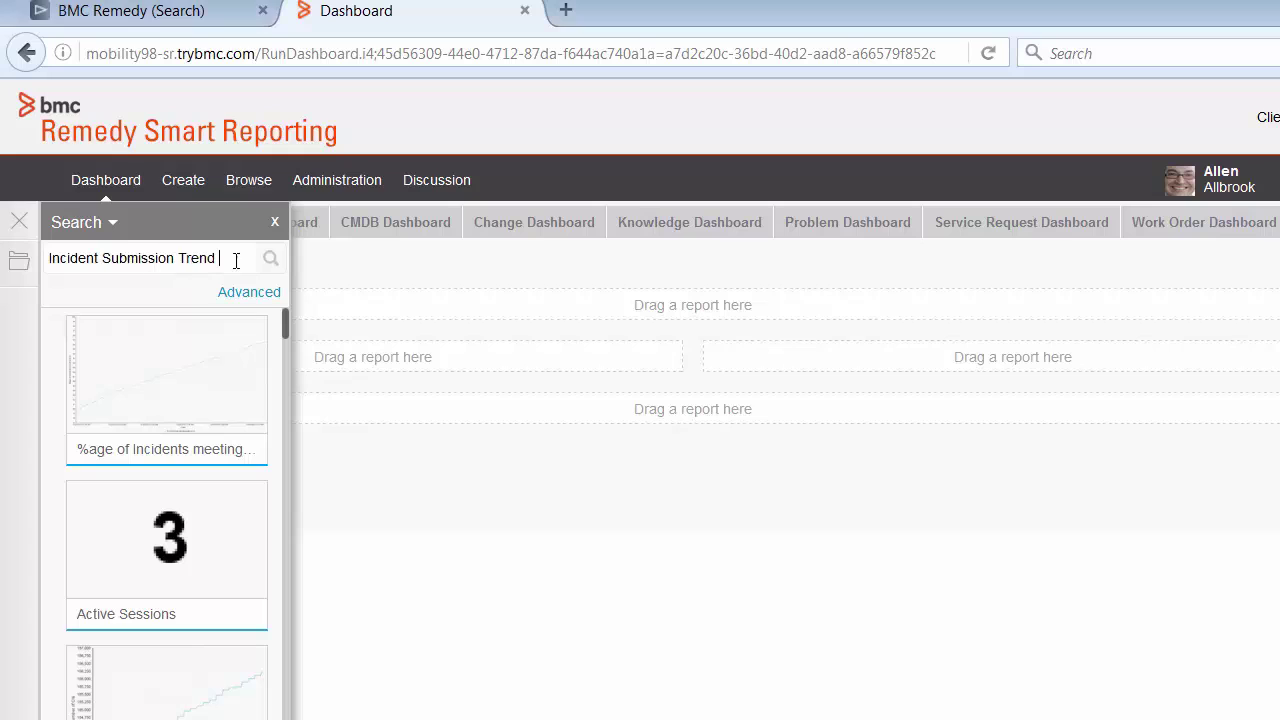
pyautogui.click(270, 260)
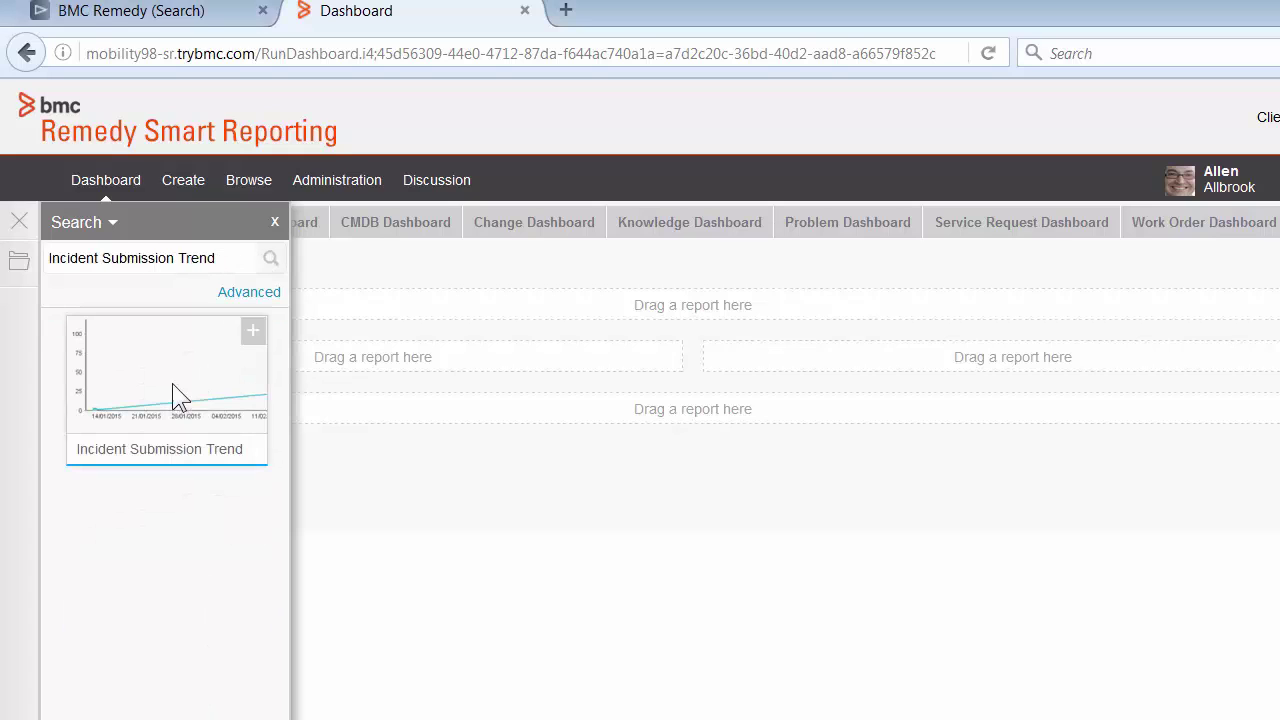
pyautogui.moveTo(174, 395); pyautogui.dragTo(686, 296)
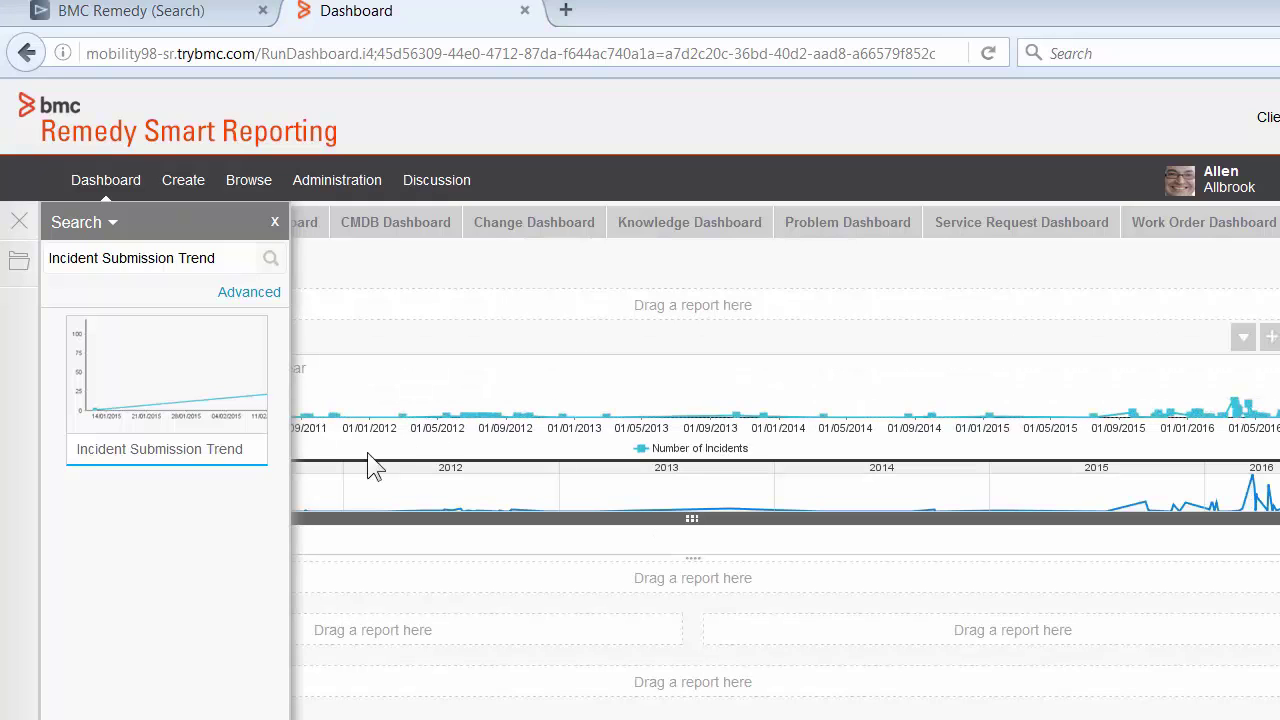
# - Find the "Incident By Service Type" report and place it in the left column below the trend report
pyautogui.click(231, 260)
pyautogui.moveTo(231, 260); pyautogui.dragTo(46, 260)
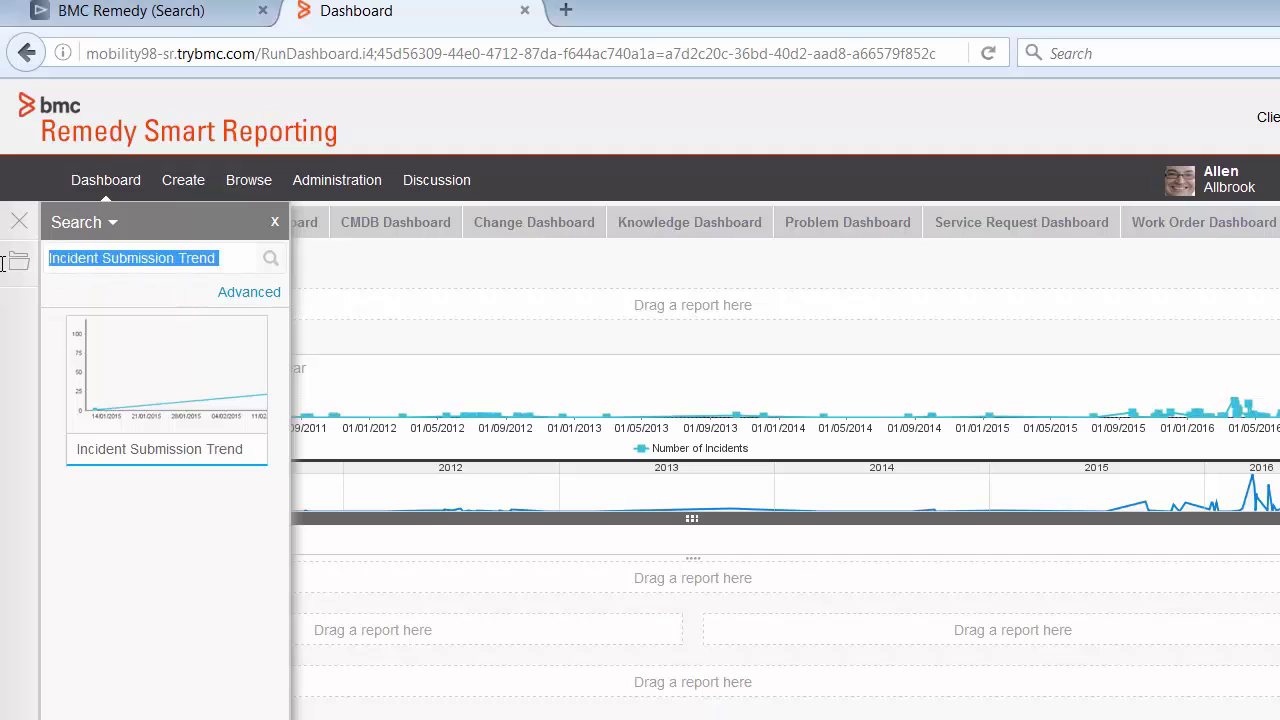
pyautogui.write('Incident By Service Type')
pyautogui.click(270, 259)
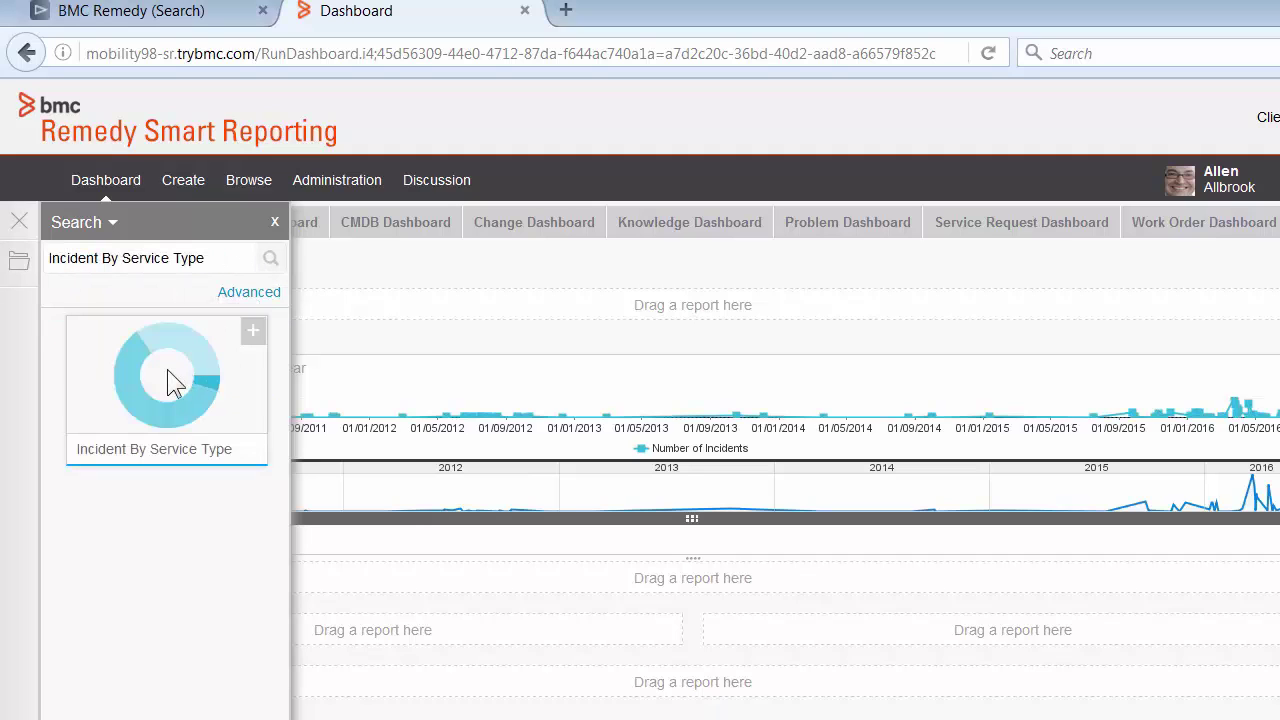
pyautogui.moveTo(167, 369); pyautogui.dragTo(436, 628)
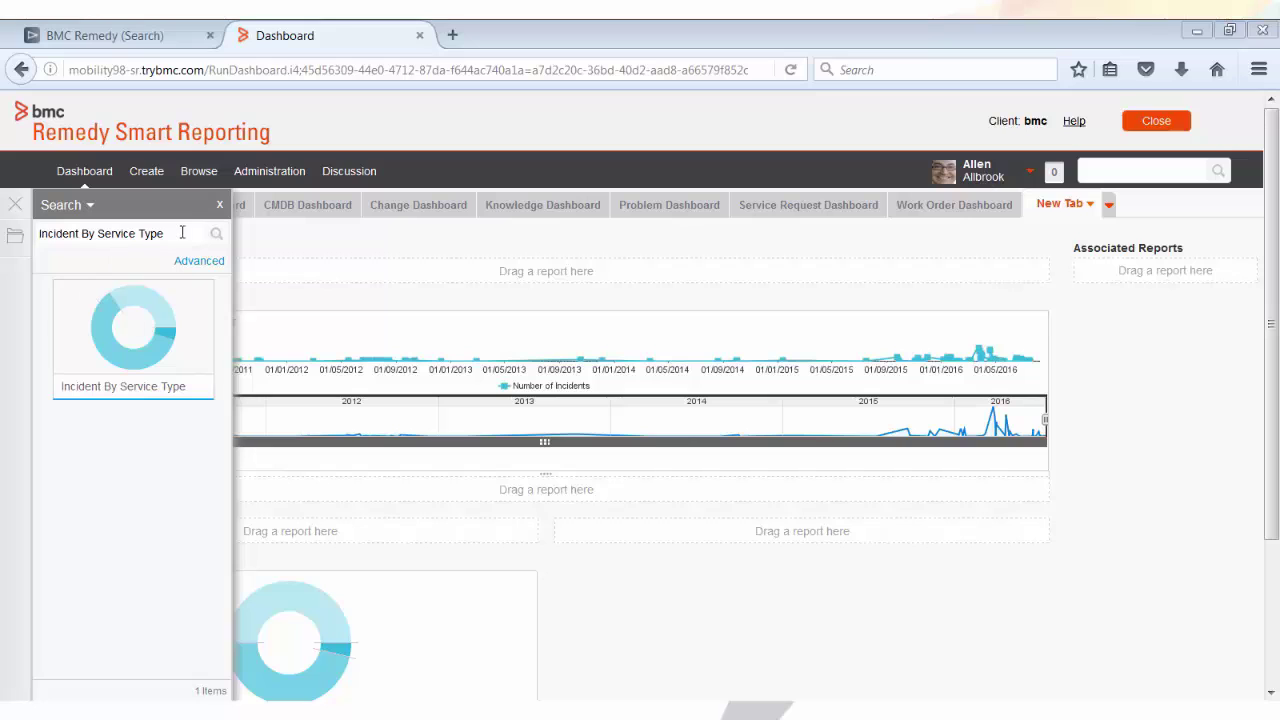
# - Find the "Incident Analysis by Support Hierarchy" report, place it in the right column beside the service type chart, and close the report search
pyautogui.moveTo(182, 232); pyautogui.dragTo(51, 251)
pyautogui.write('Incident Analysis by Support Hierarchy')
pyautogui.click(216, 233)
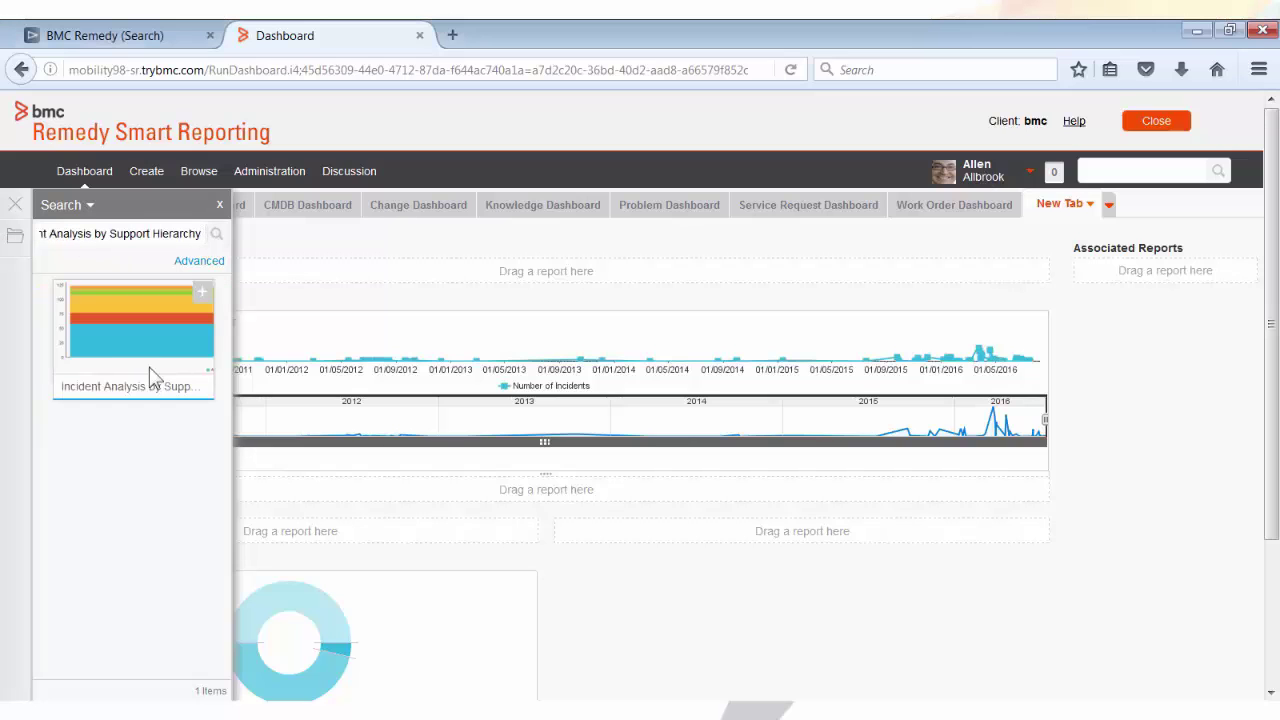
pyautogui.moveTo(153, 377); pyautogui.dragTo(829, 543)
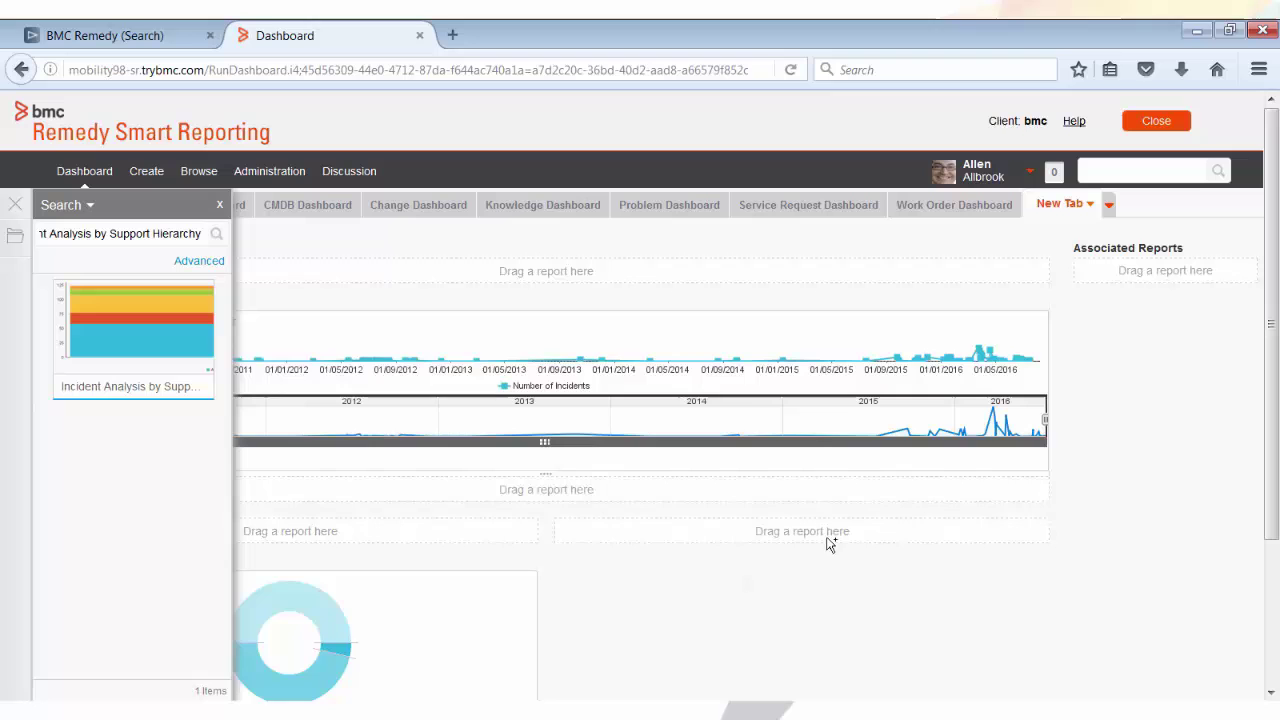
pyautogui.click(225, 207)
# - Increase the heights of the Incident Submission Trend, Incident By Service Type and Incident Analysis by Support Hierarchy reports
pyautogui.scroll(-2, 505, 480)
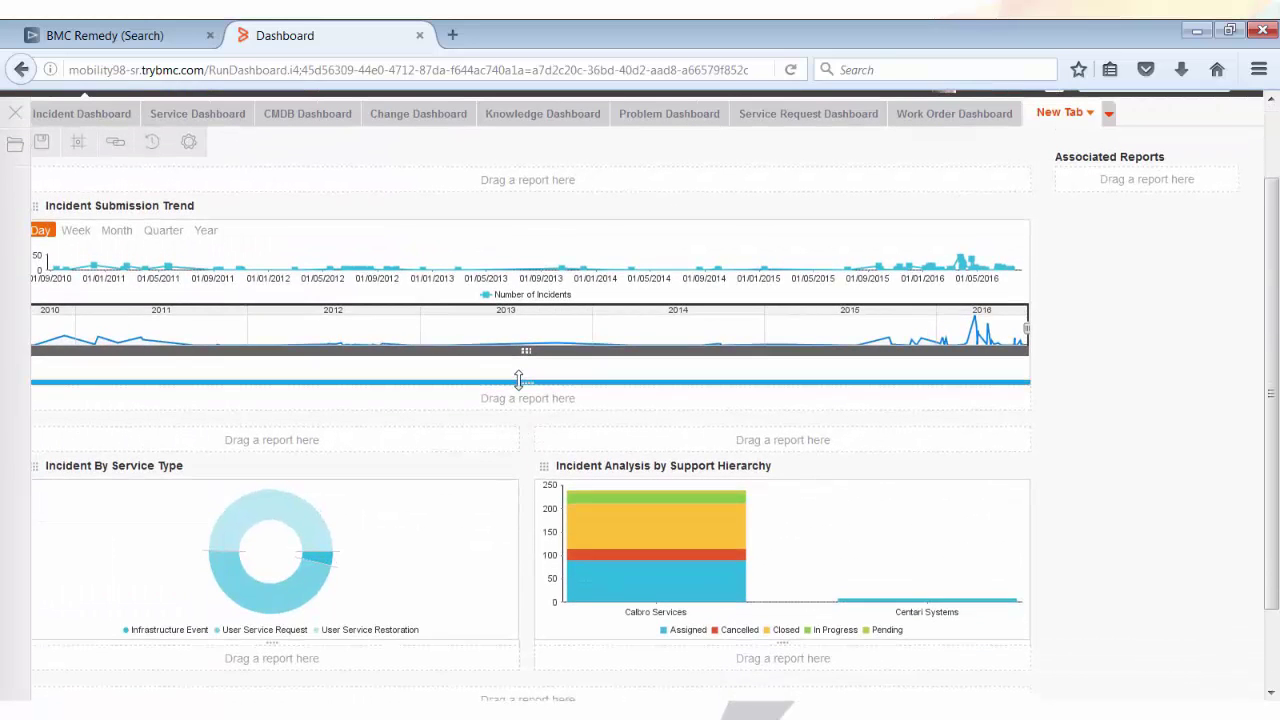
pyautogui.moveTo(518, 380); pyautogui.dragTo(518, 474)
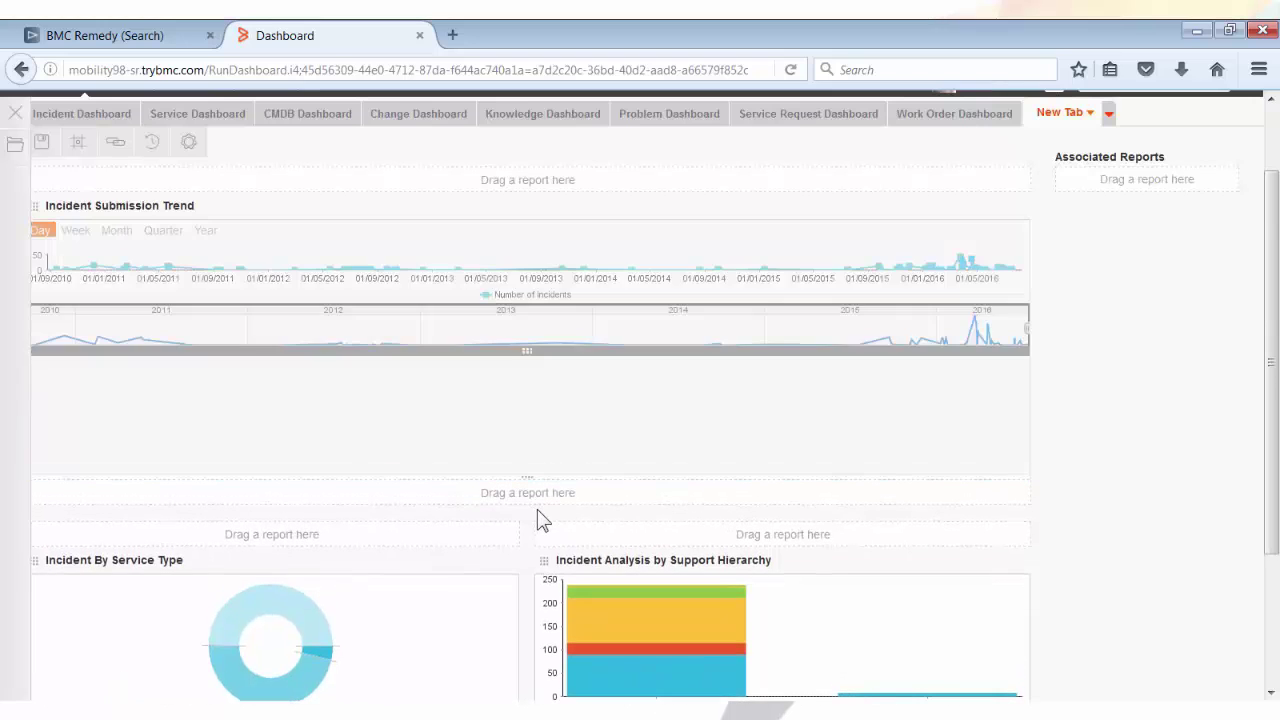
pyautogui.scroll(-2, 537, 510)
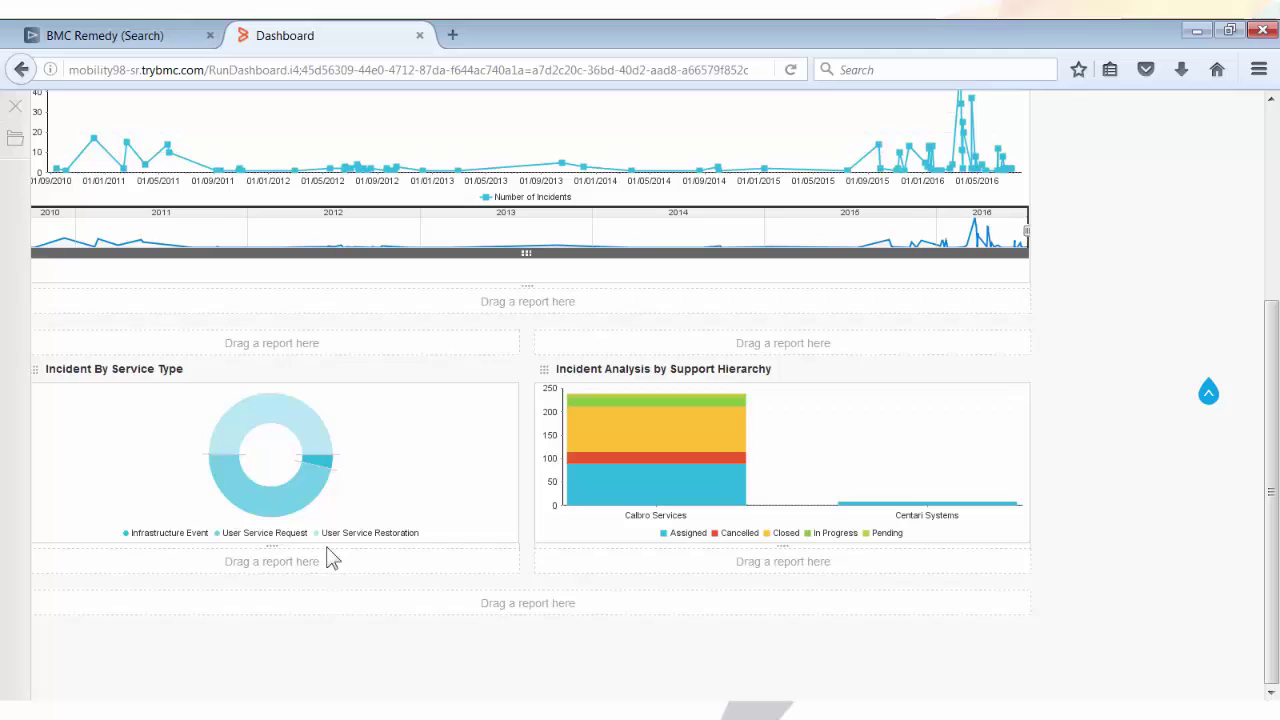
pyautogui.moveTo(302, 544); pyautogui.dragTo(300, 600)
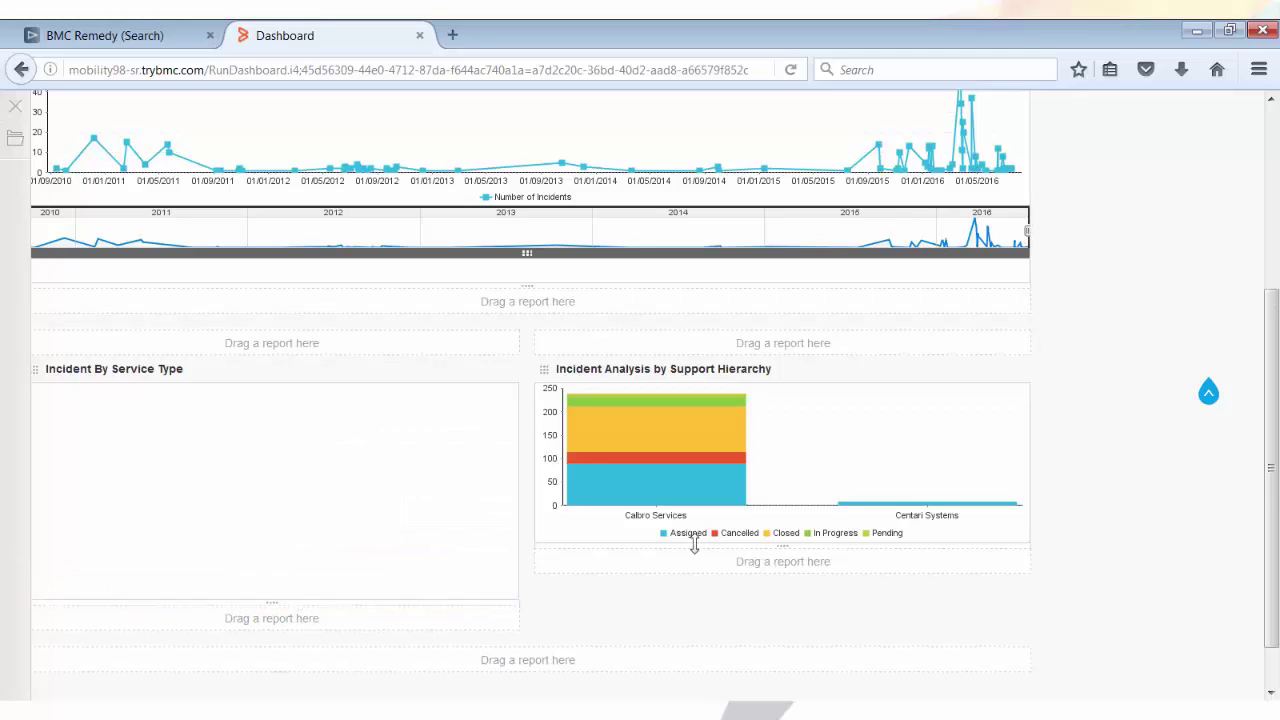
pyautogui.moveTo(705, 544); pyautogui.dragTo(705, 600)
# - Review the available column layouts for the dashboard and close the layout options
pyautogui.moveTo(193, 518)
pyautogui.scroll(5, 191, 520)
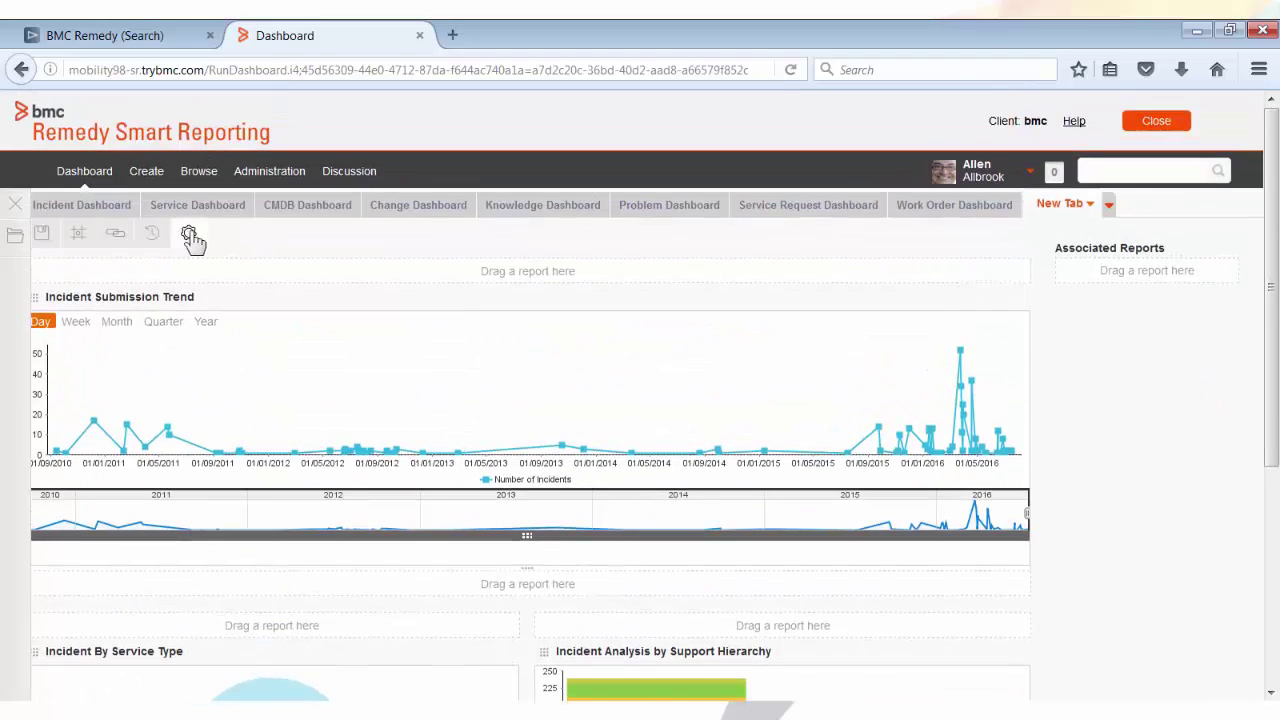
pyautogui.click(84, 238)
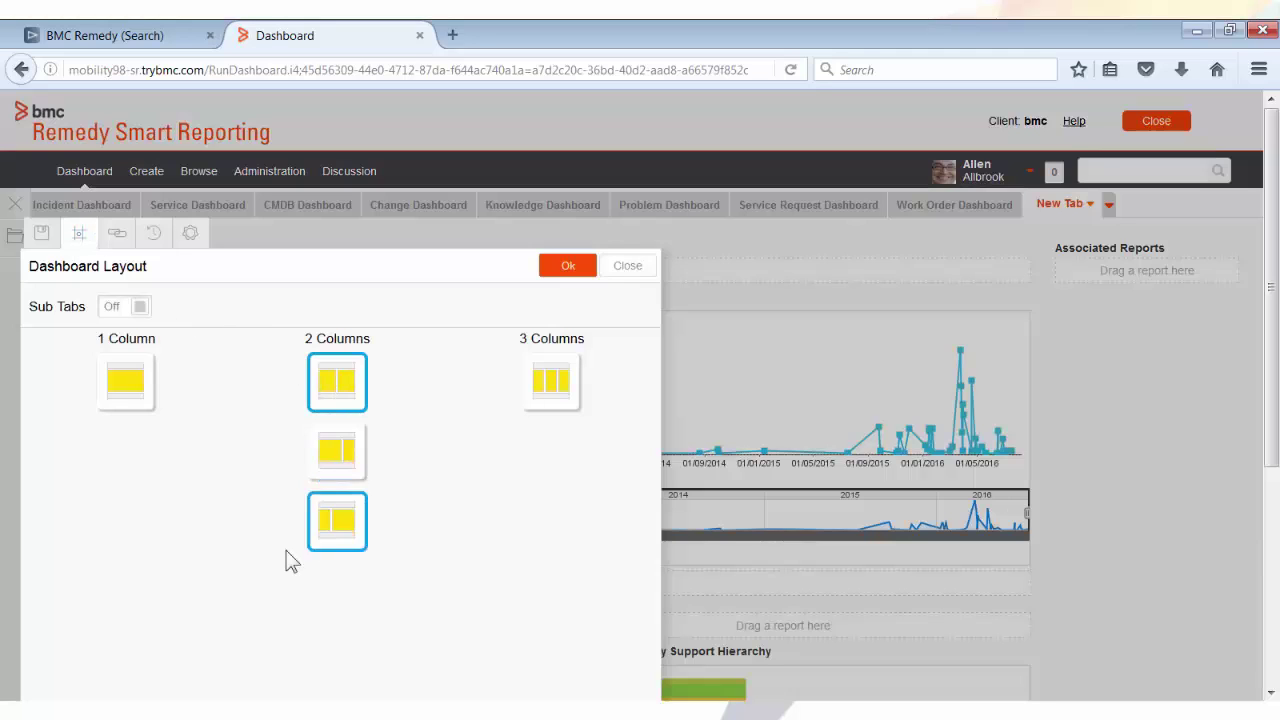
pyautogui.click(628, 270)
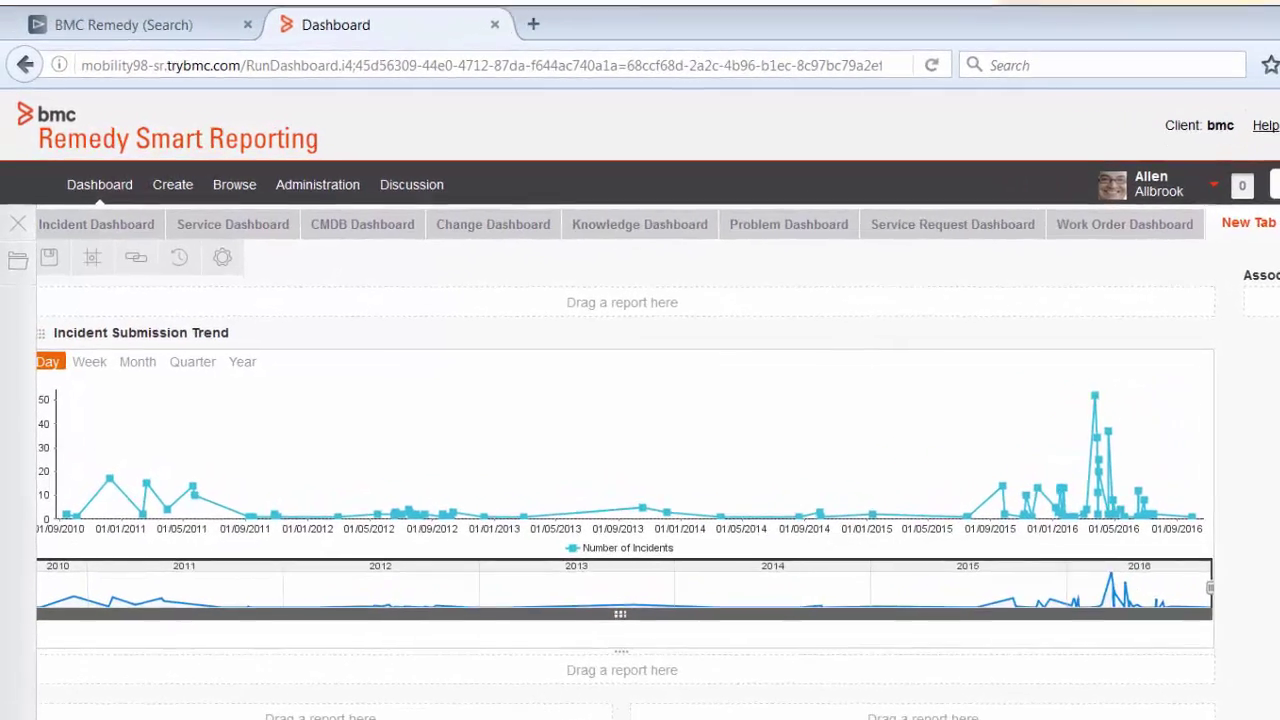
# - Start saving the dashboard and name it "Incident Management Dashboard"
pyautogui.click(50, 258)
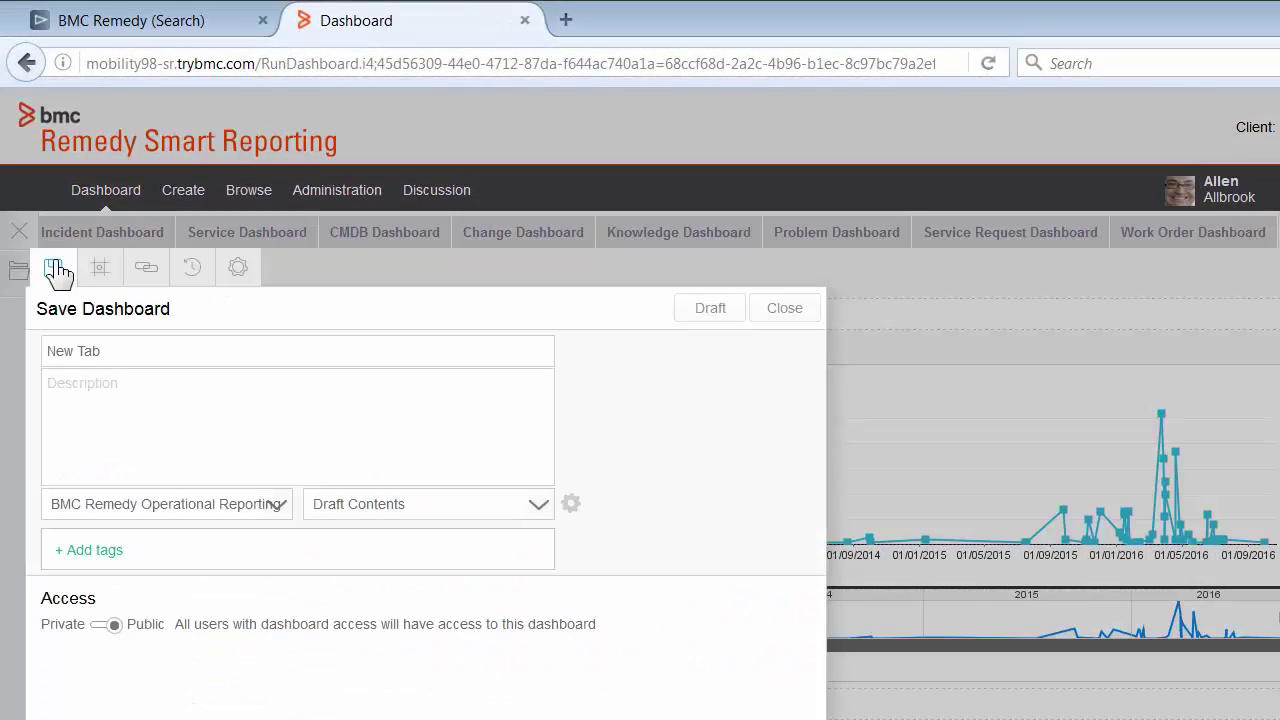
pyautogui.moveTo(118, 347); pyautogui.dragTo(2, 345)
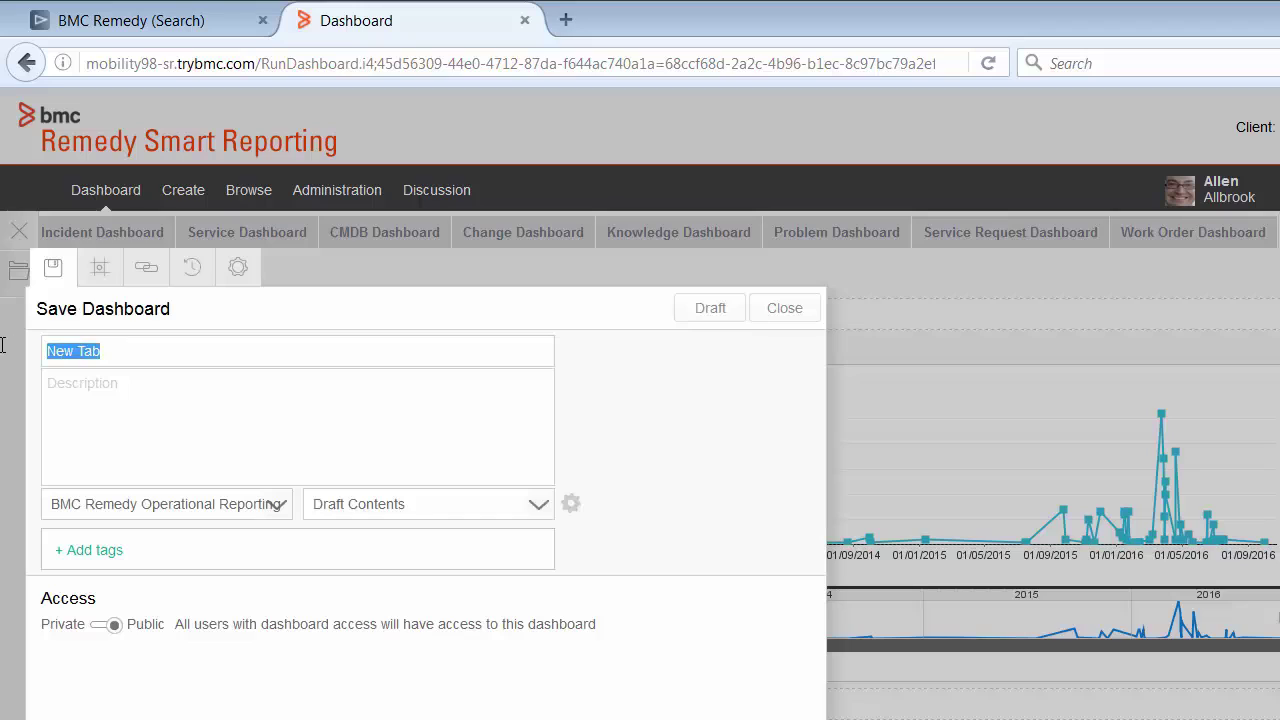
pyautogui.write('Incid')
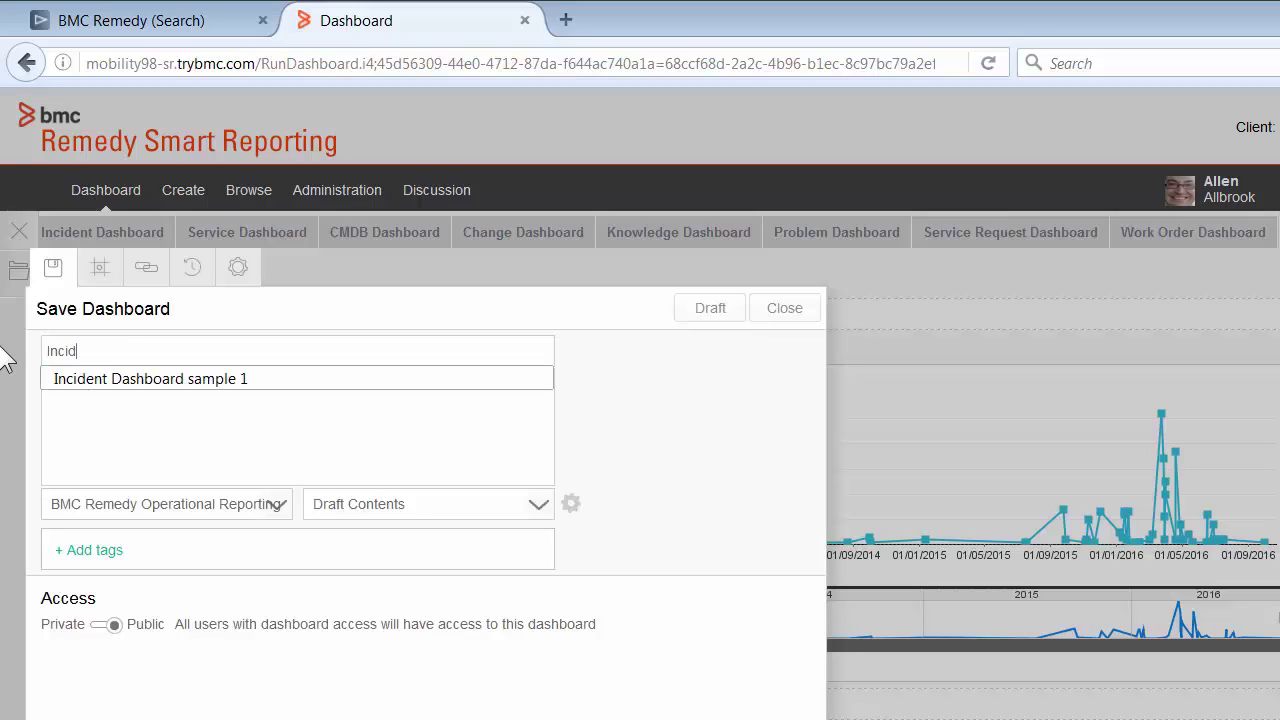
pyautogui.write('ent Management Dashboard')
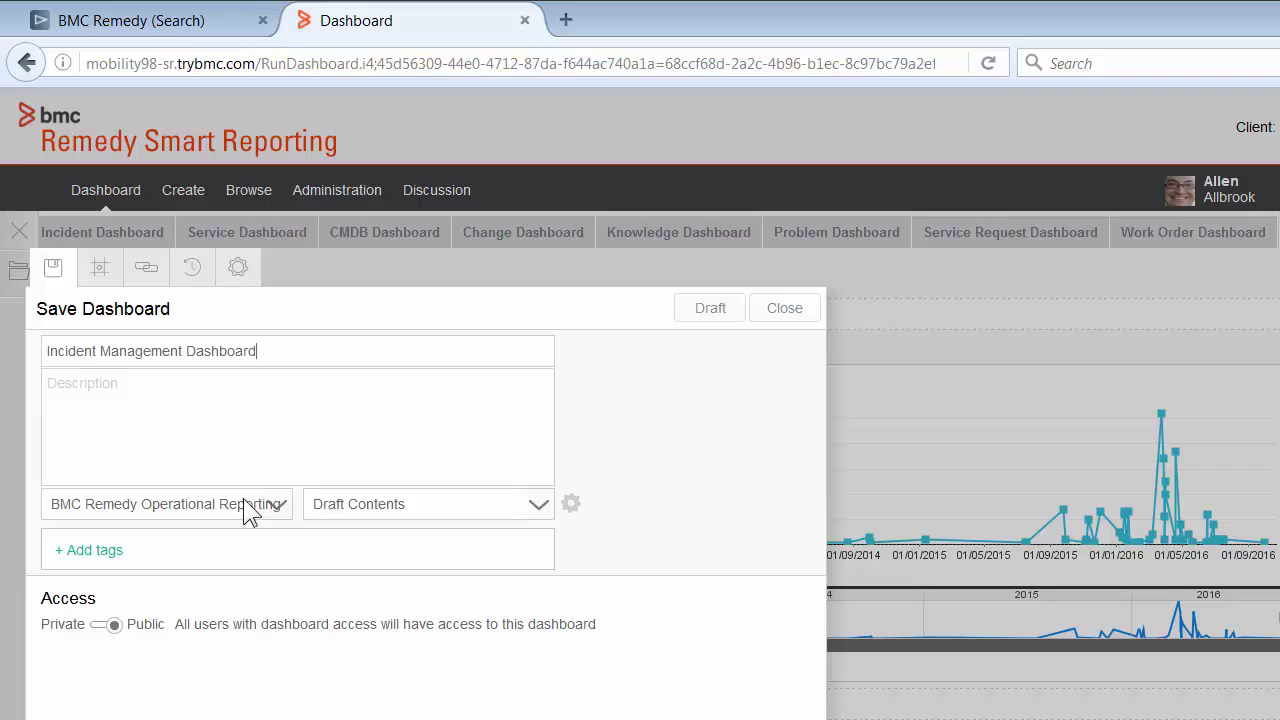
# - Set the dashboard's category to BMC Remedy Operational Reporting and its sub category to Incident Management
pyautogui.click(280, 504)
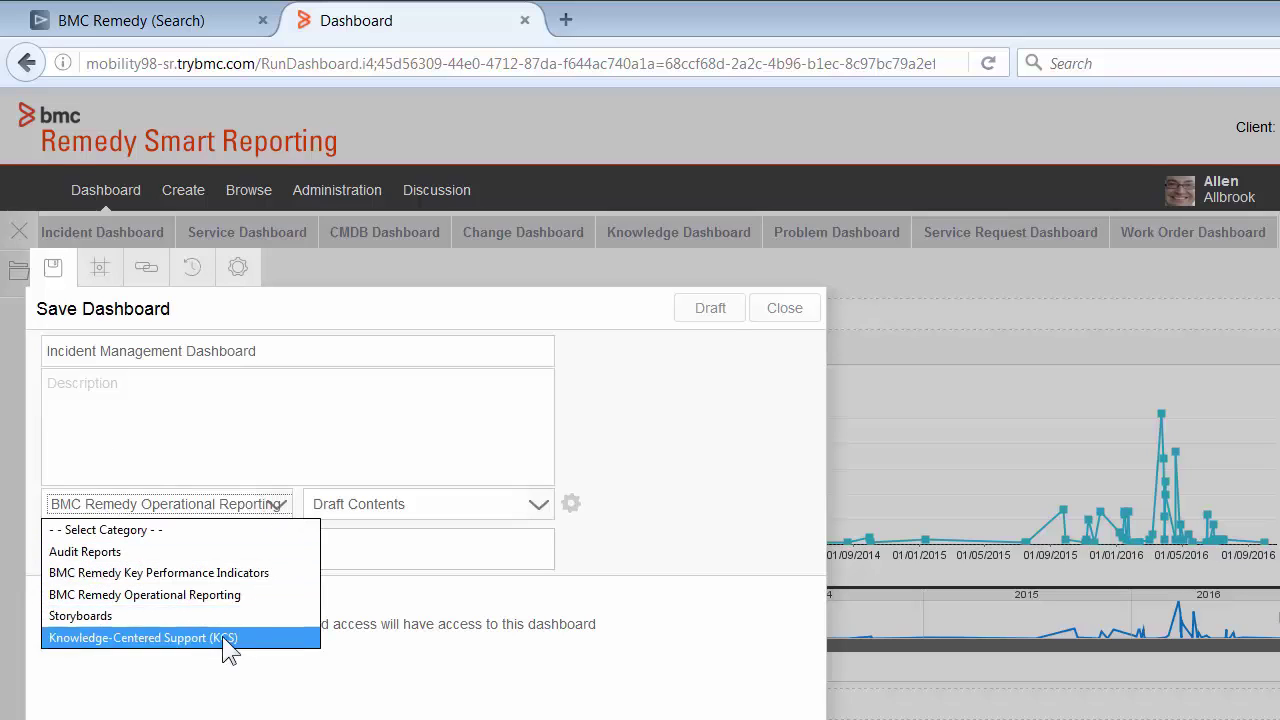
pyautogui.click(221, 599)
pyautogui.click(440, 500)
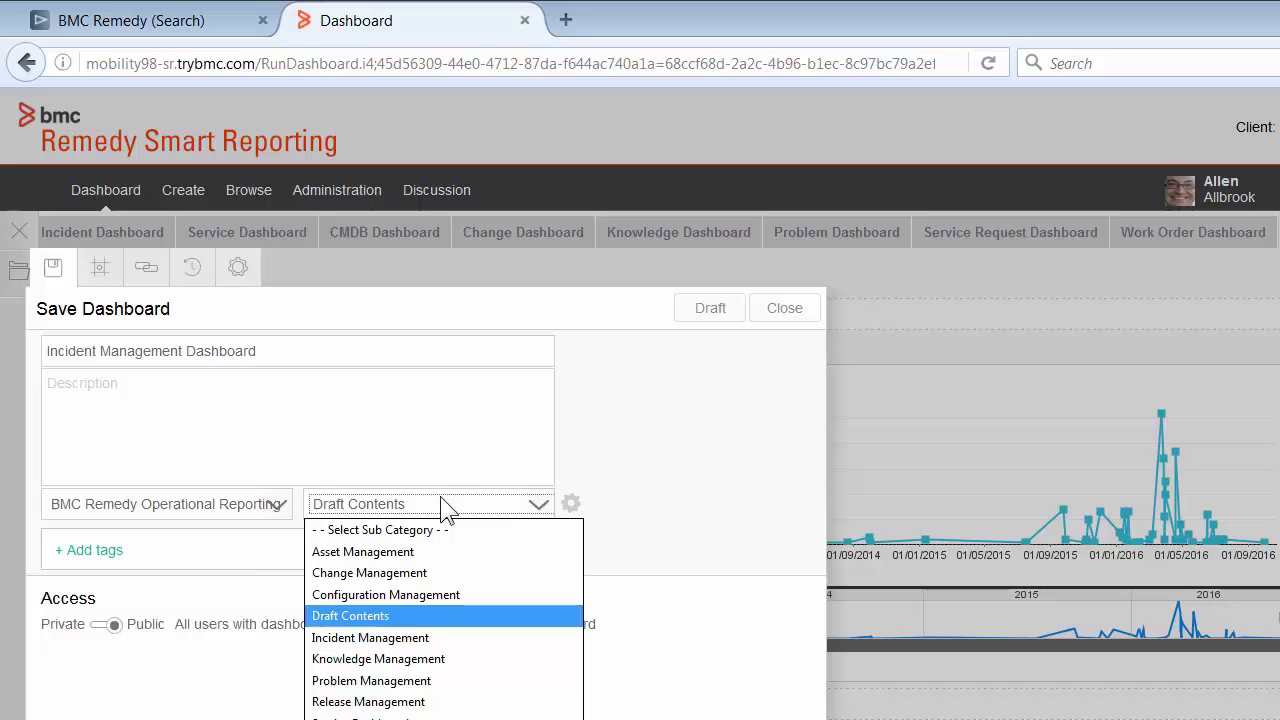
pyautogui.click(400, 637)
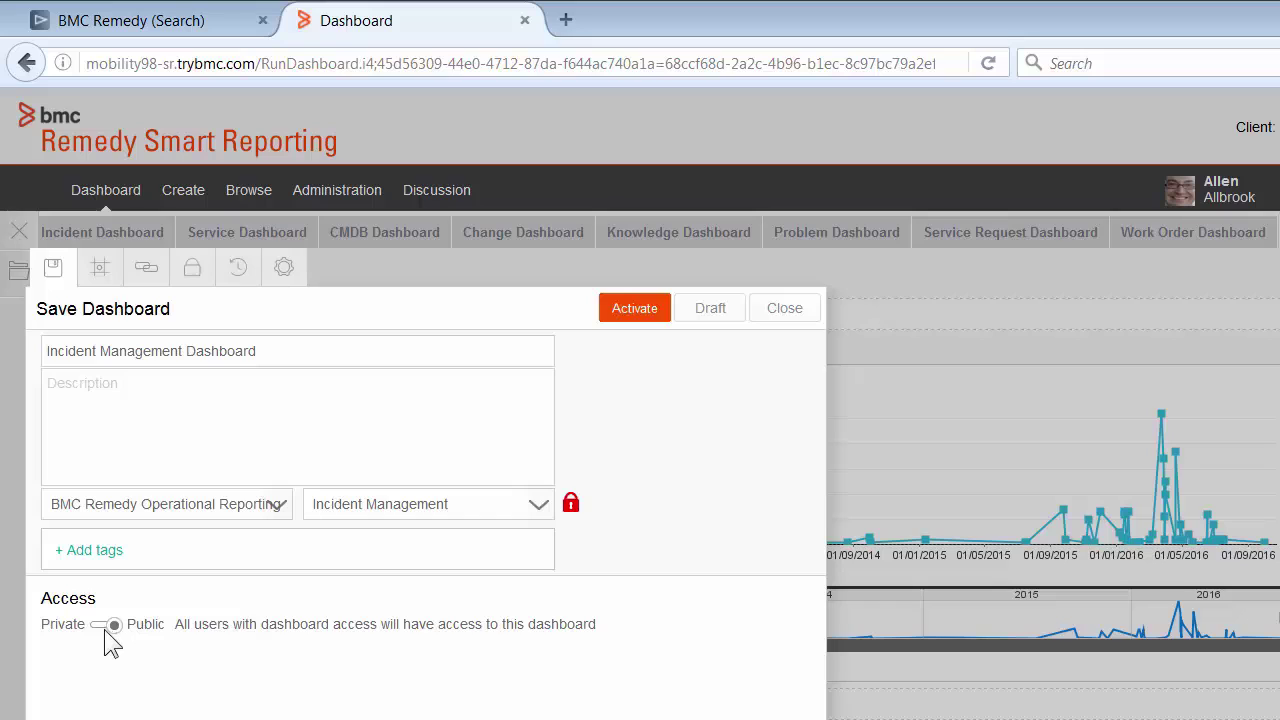
# - Set the dashboard's access to Public and activate it, declining translation of the changes
pyautogui.click(106, 627)
pyautogui.click(112, 624)
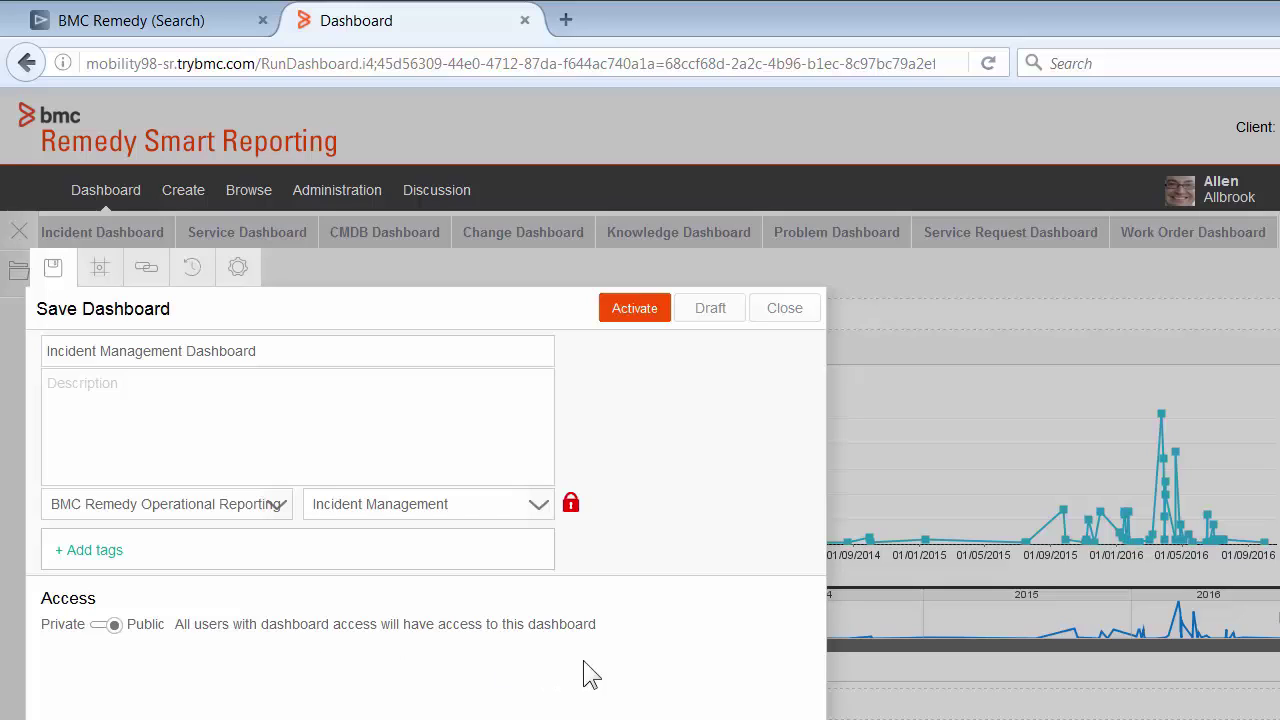
pyautogui.click(635, 310)
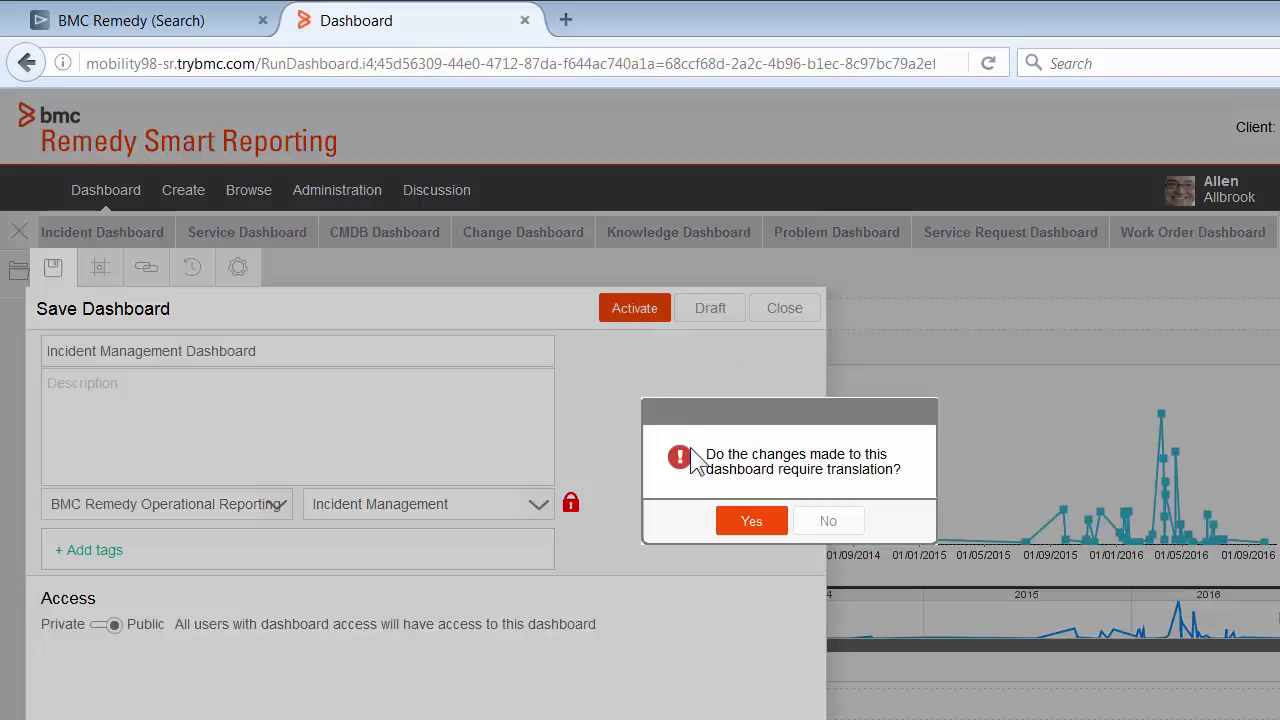
pyautogui.click(829, 523)
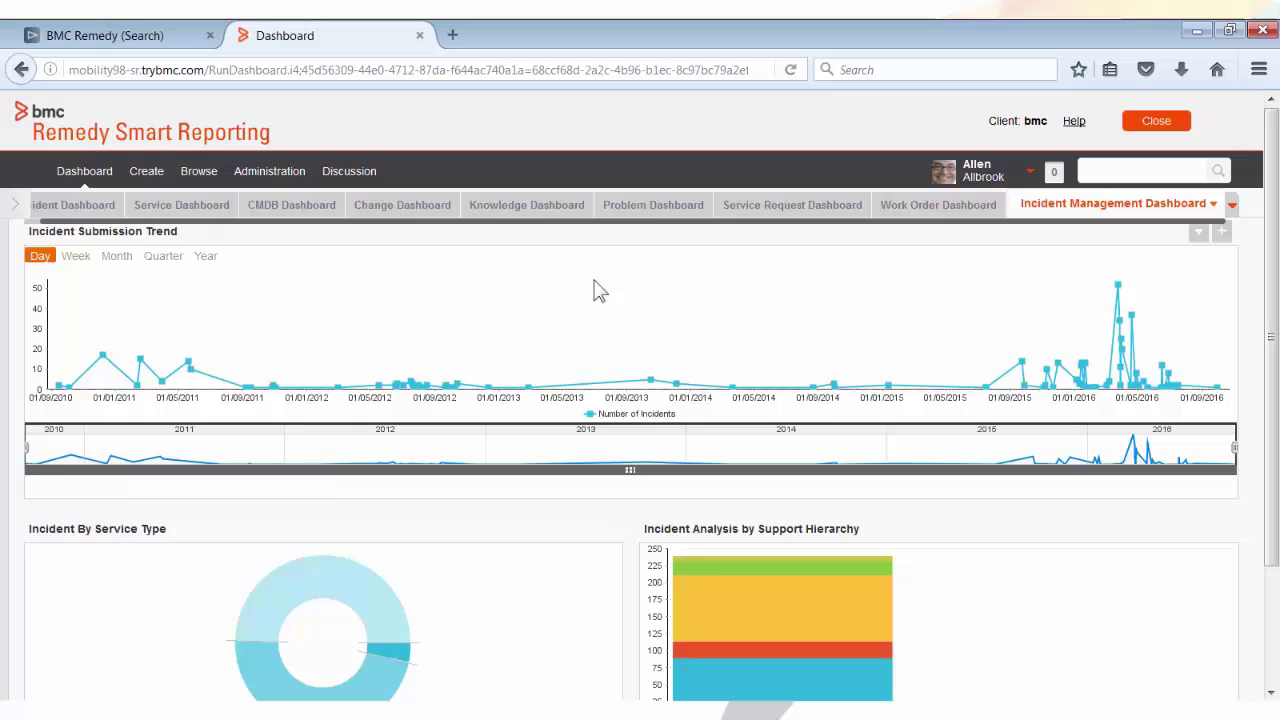
# - Review the three reports on the activated Incident Management Dashboard
pyautogui.scroll(-1, 594, 289)
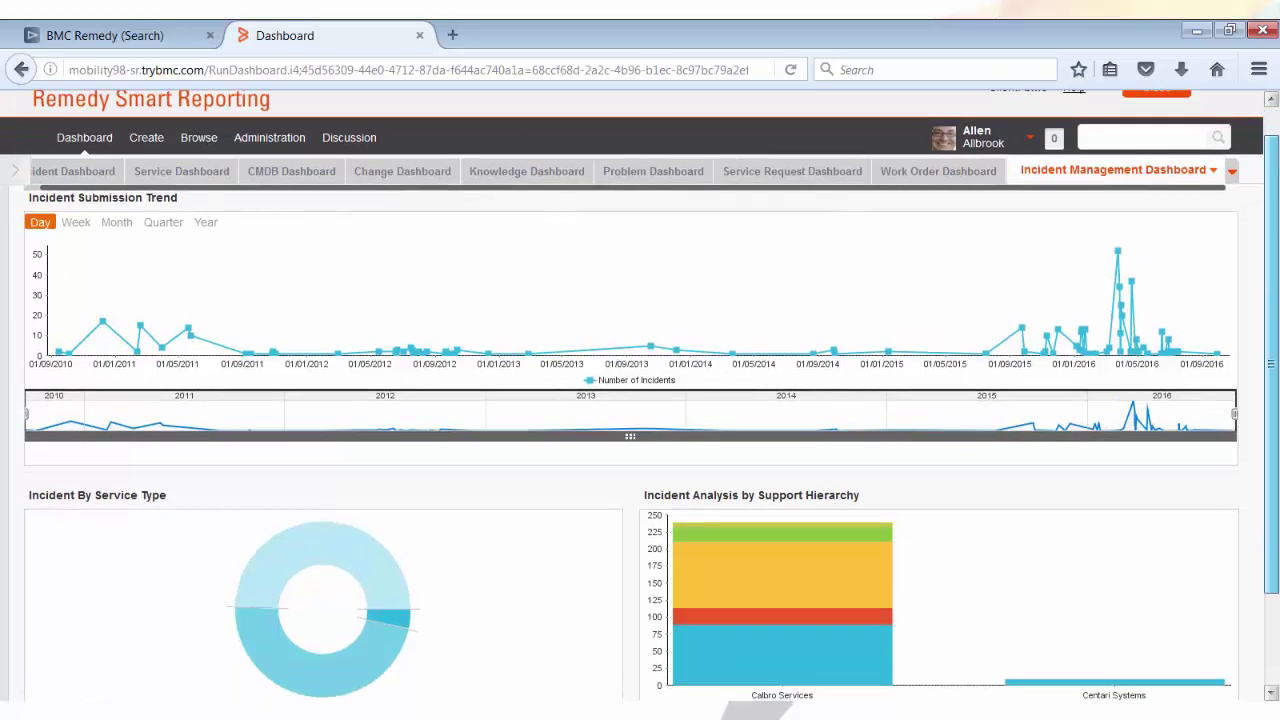
pyautogui.scroll(-3, 1275, 366)
pyautogui.scroll(3, 1277, 400)
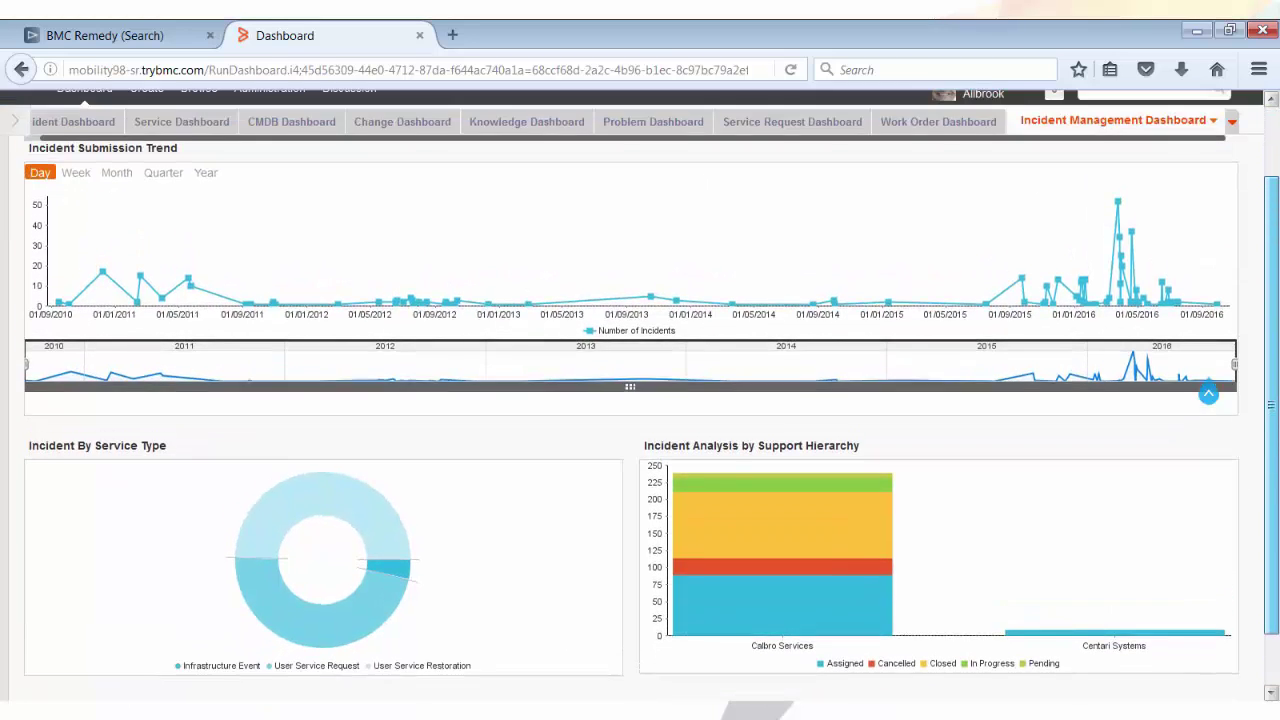